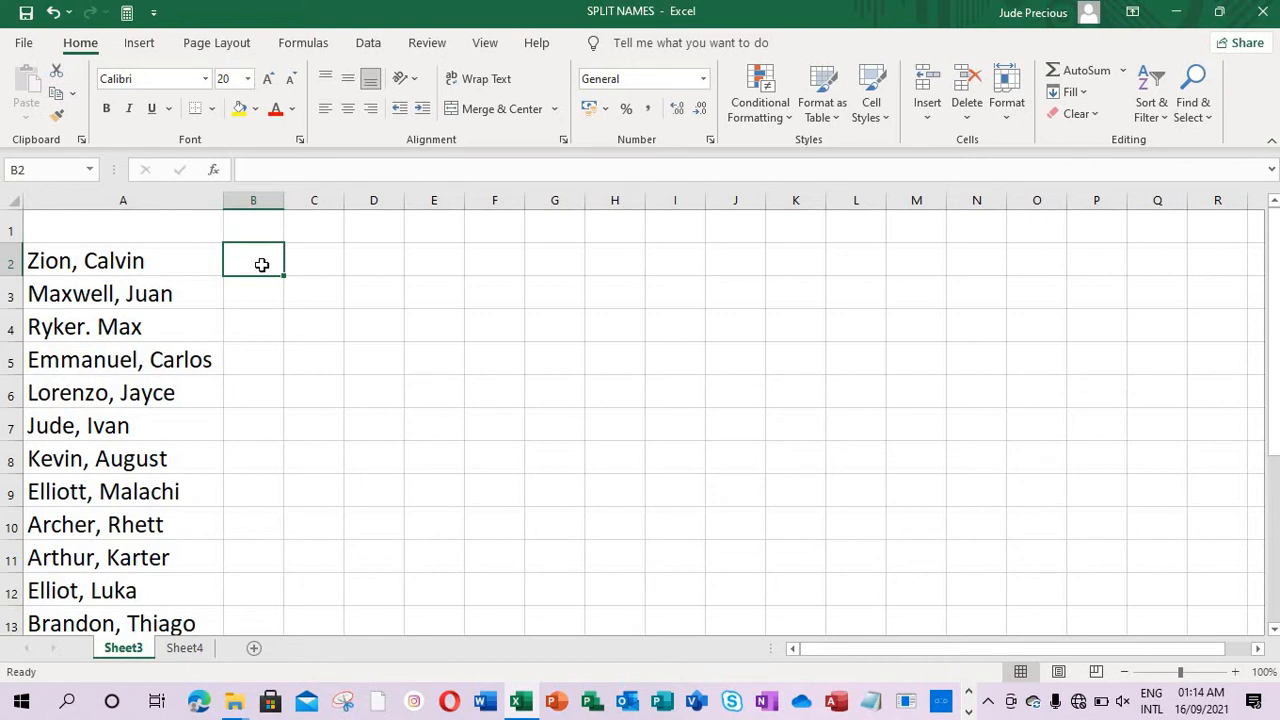
Step: Compare how the names are separated in the lists on Sheet3 and Sheet4, finishing on Sheet4
{"action": "key", "text": "ctrl+Page_Down"}
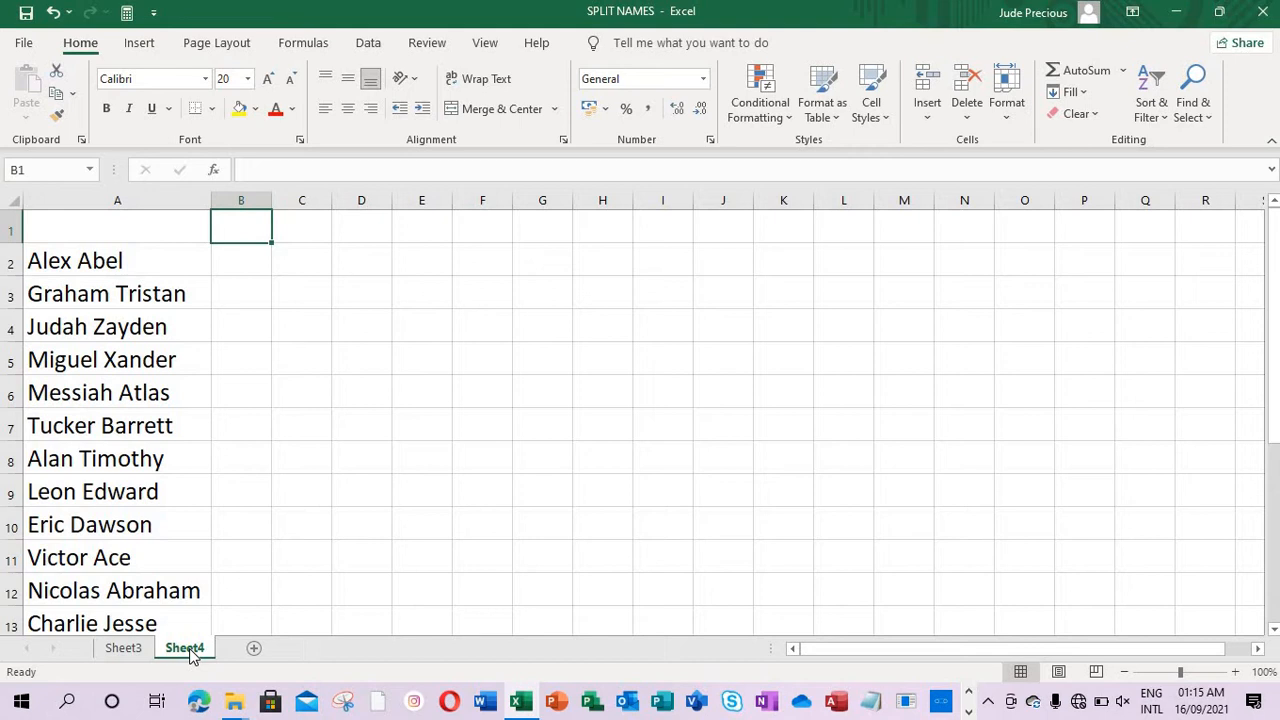
{"action": "left_click", "coordinate": [128, 648]}
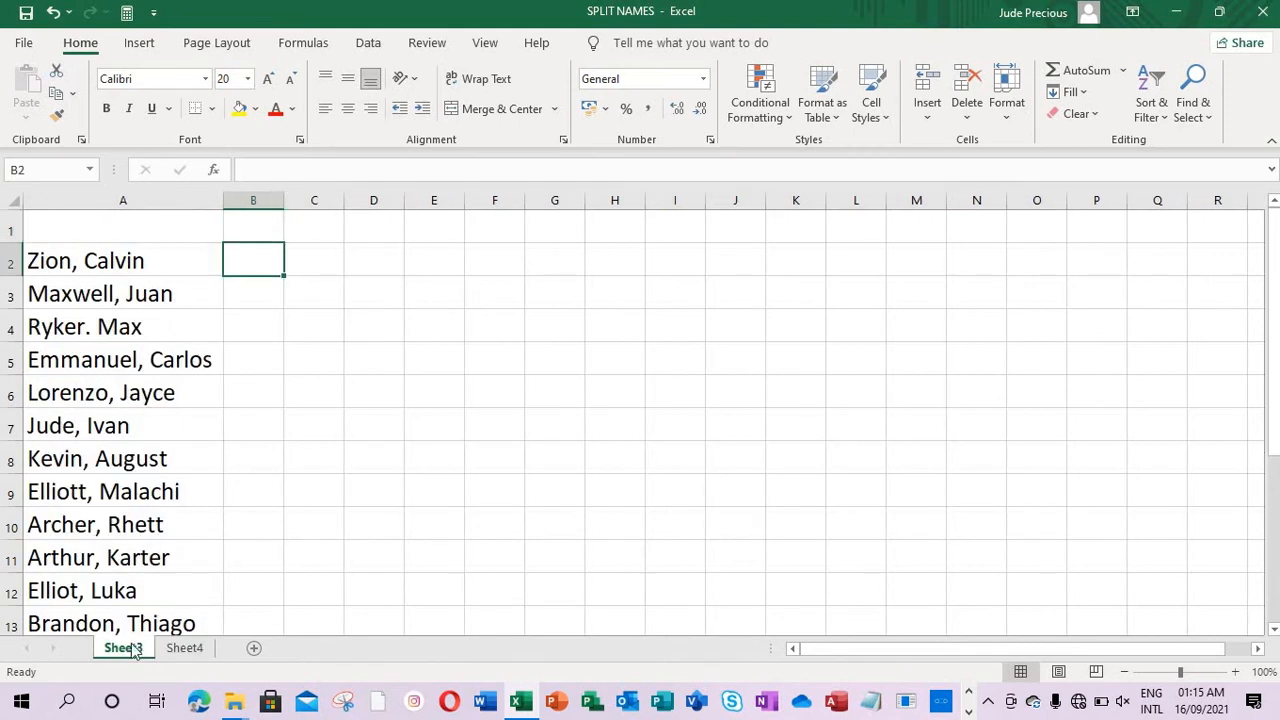
{"action": "left_click", "coordinate": [178, 655]}
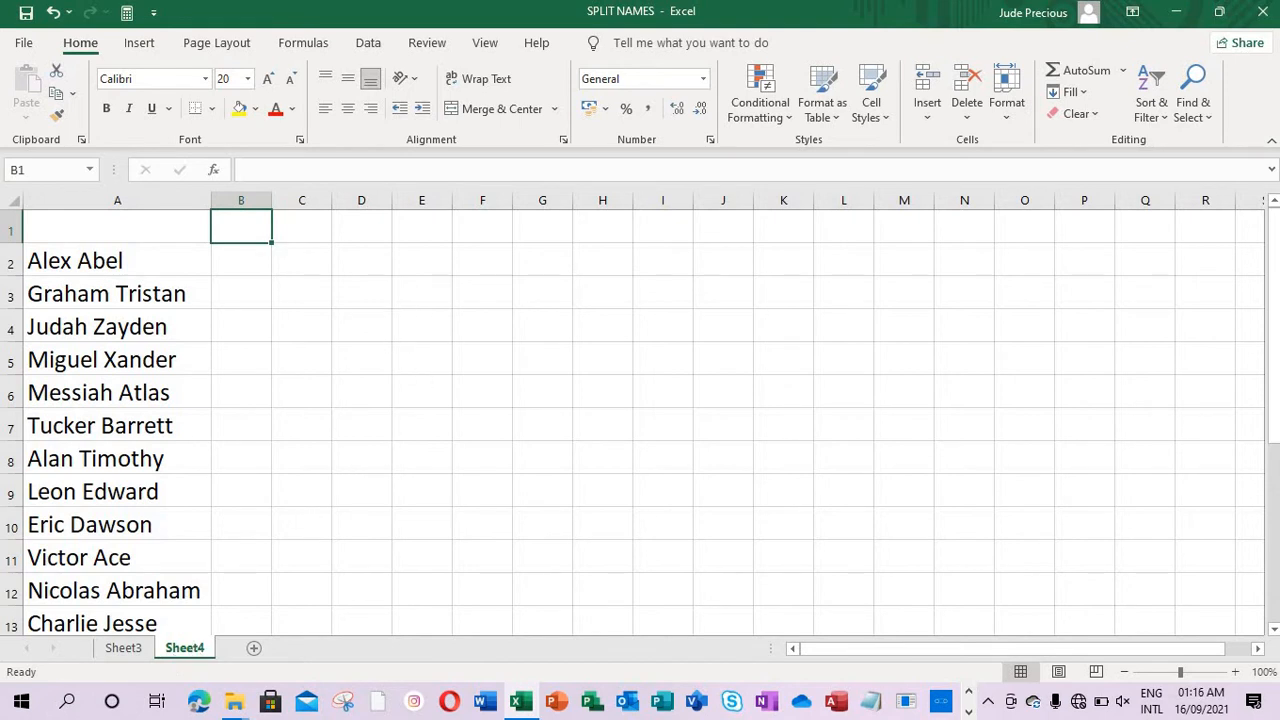
{"action": "left_click", "coordinate": [369, 45]}
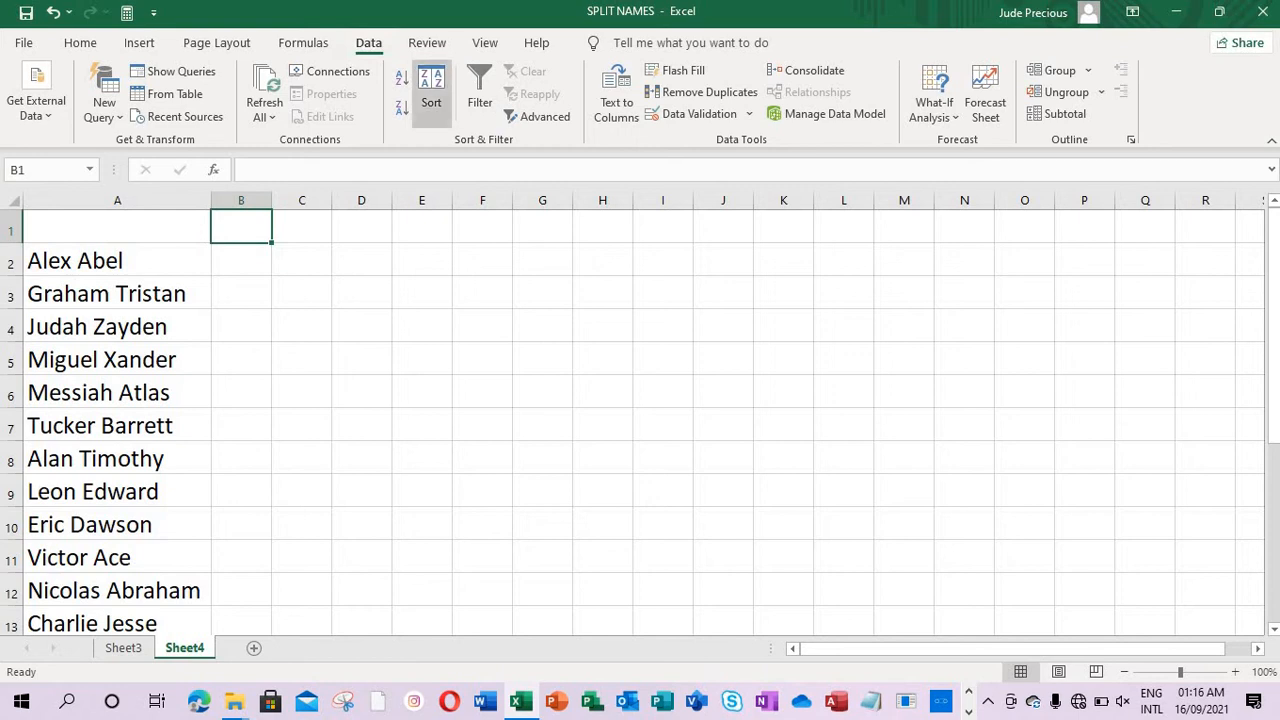
{"action": "left_click", "coordinate": [431, 90]}
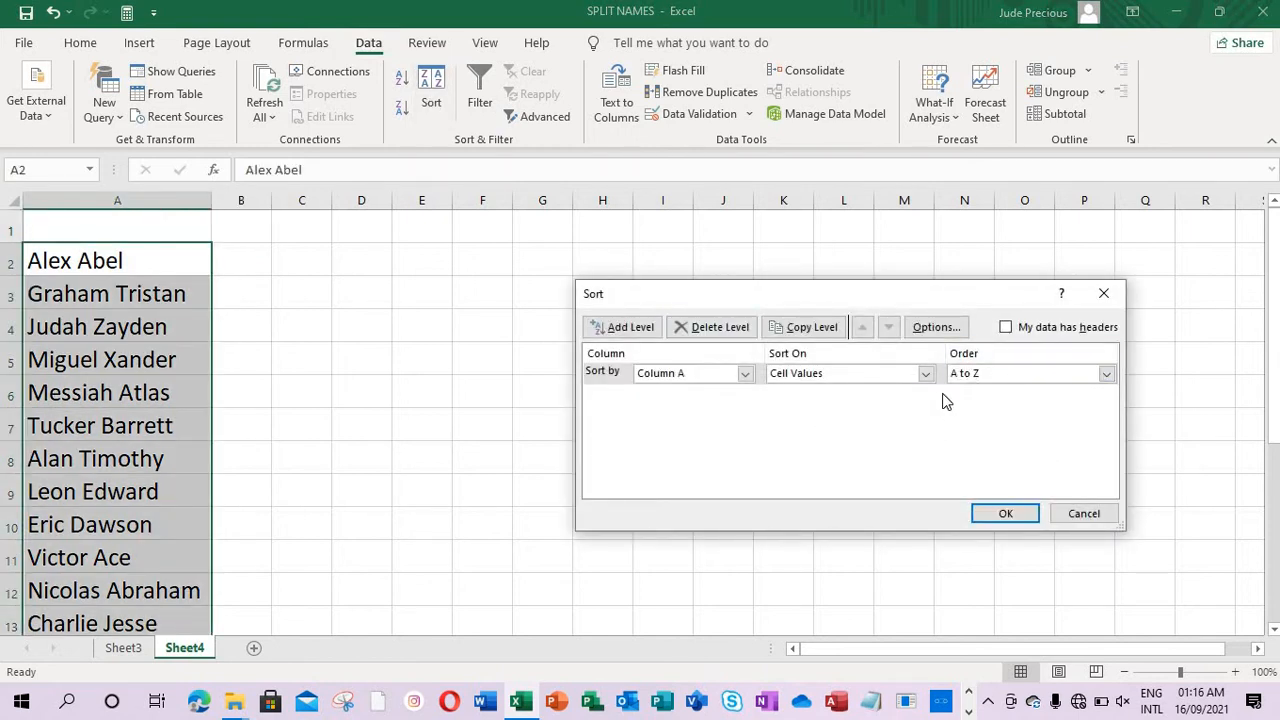
{"action": "left_click", "coordinate": [1106, 373]}
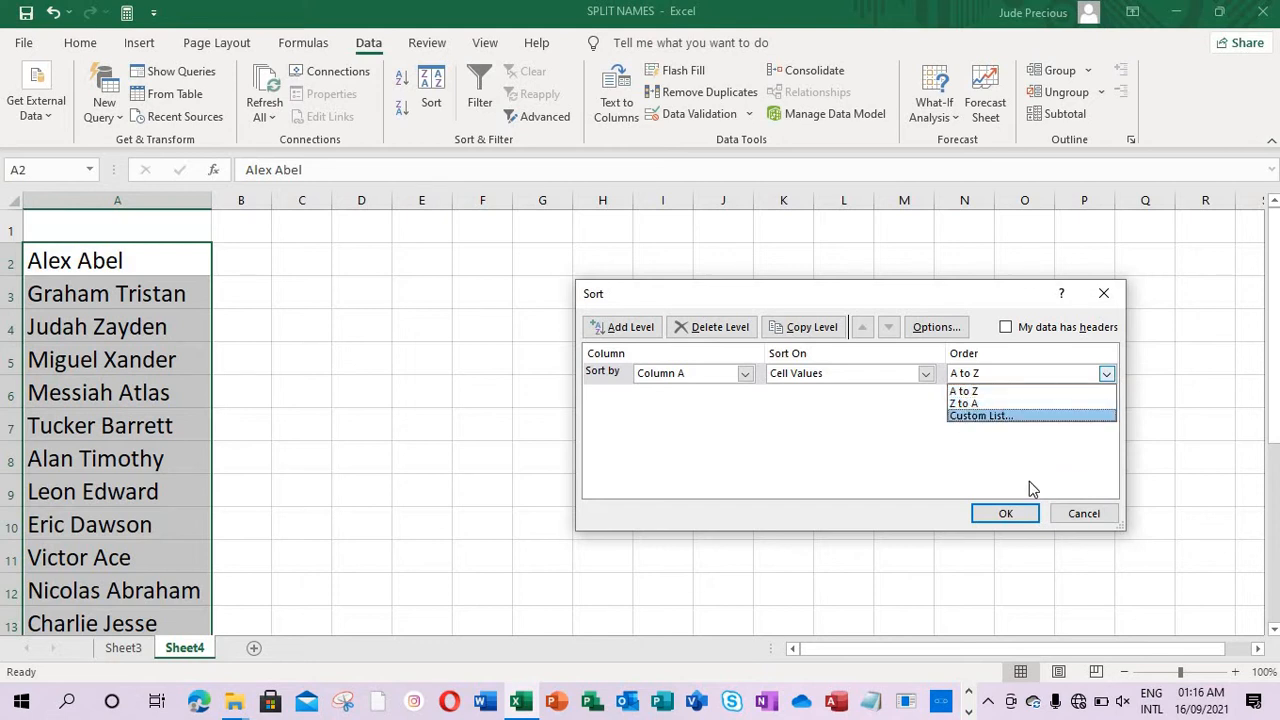
{"action": "left_click", "coordinate": [1106, 300]}
{"action": "left_click", "coordinate": [1106, 297]}
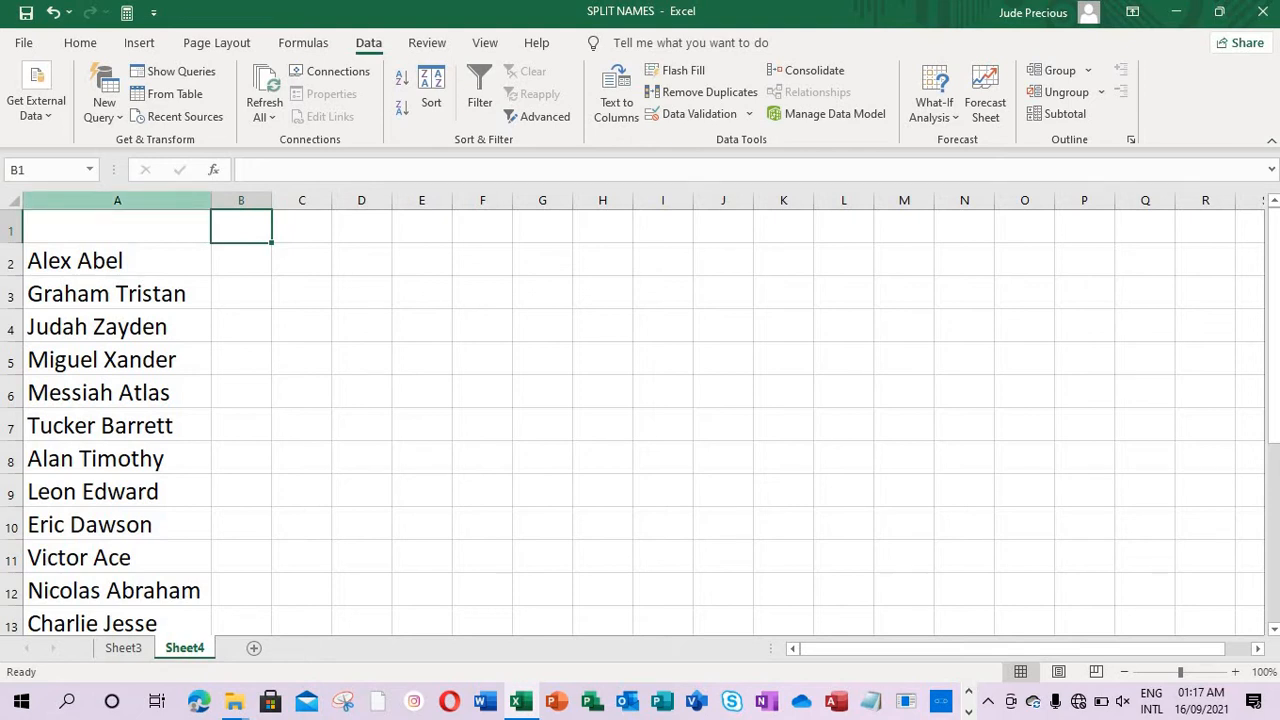
Step: Start Text to Columns on column A of Sheet4 as Delimited data, with Space as the only delimiter
{"action": "left_click", "coordinate": [154, 198]}
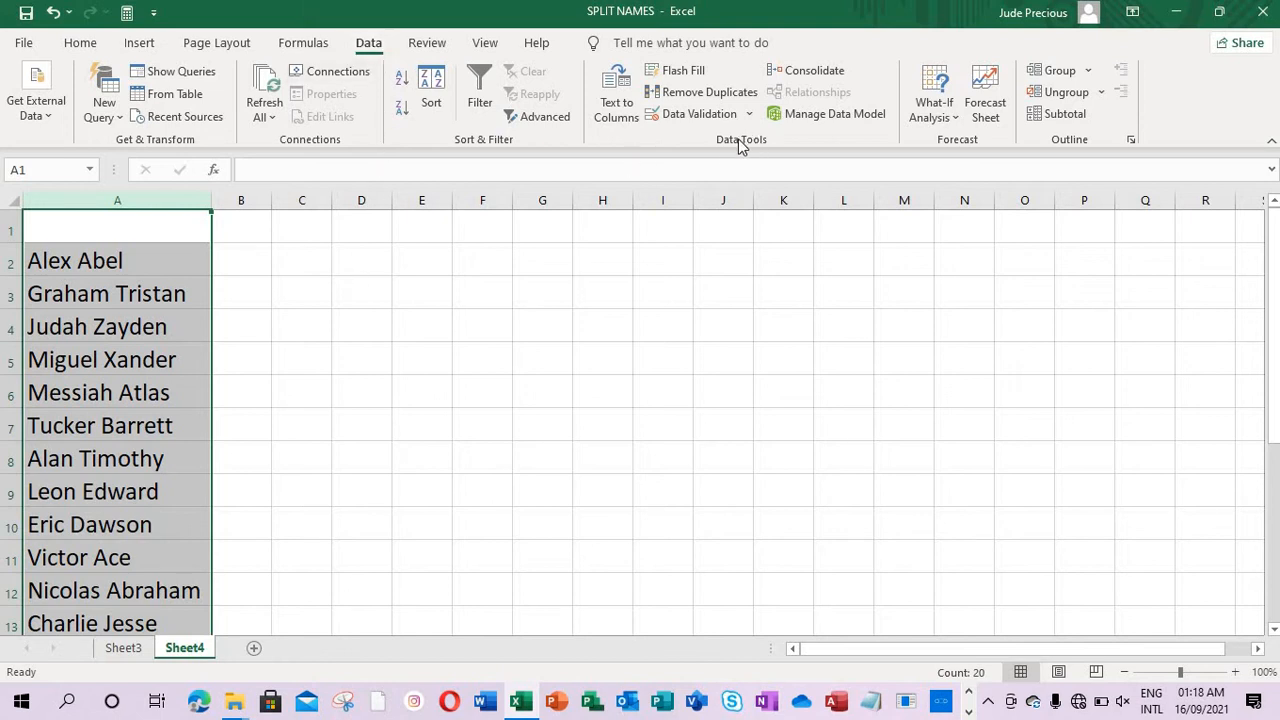
{"action": "left_click", "coordinate": [616, 110]}
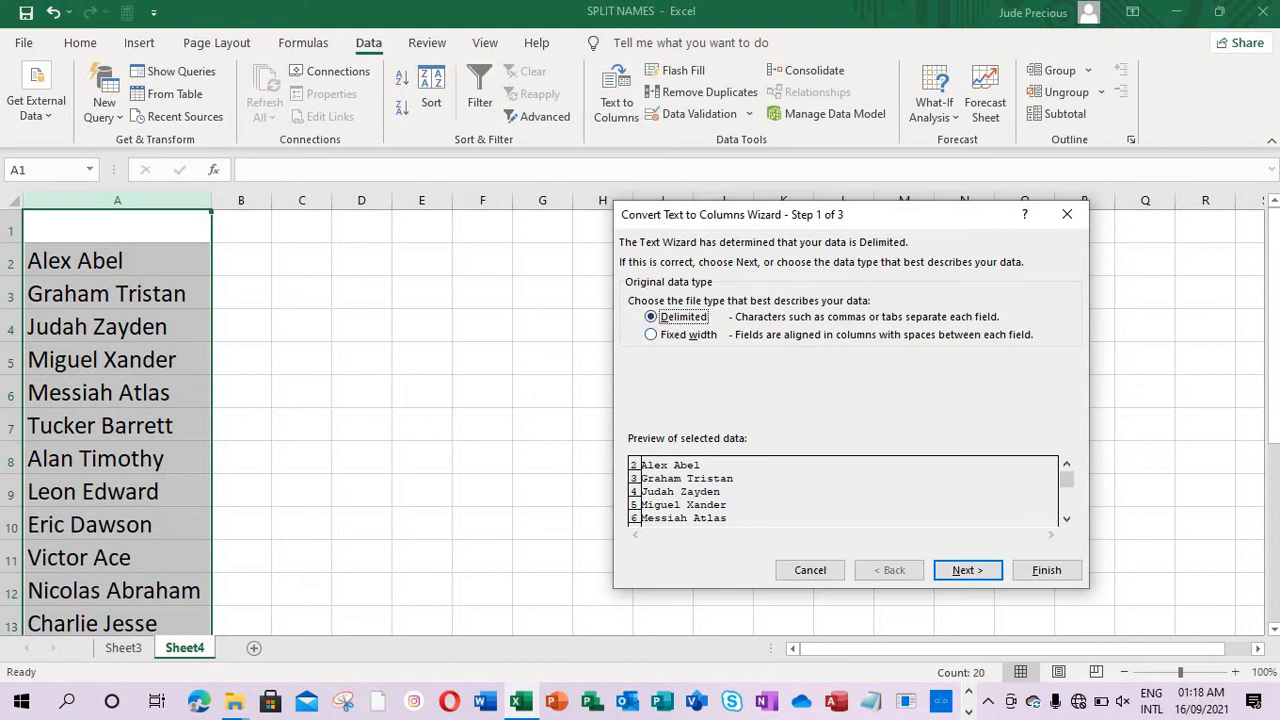
{"action": "left_click", "coordinate": [964, 570]}
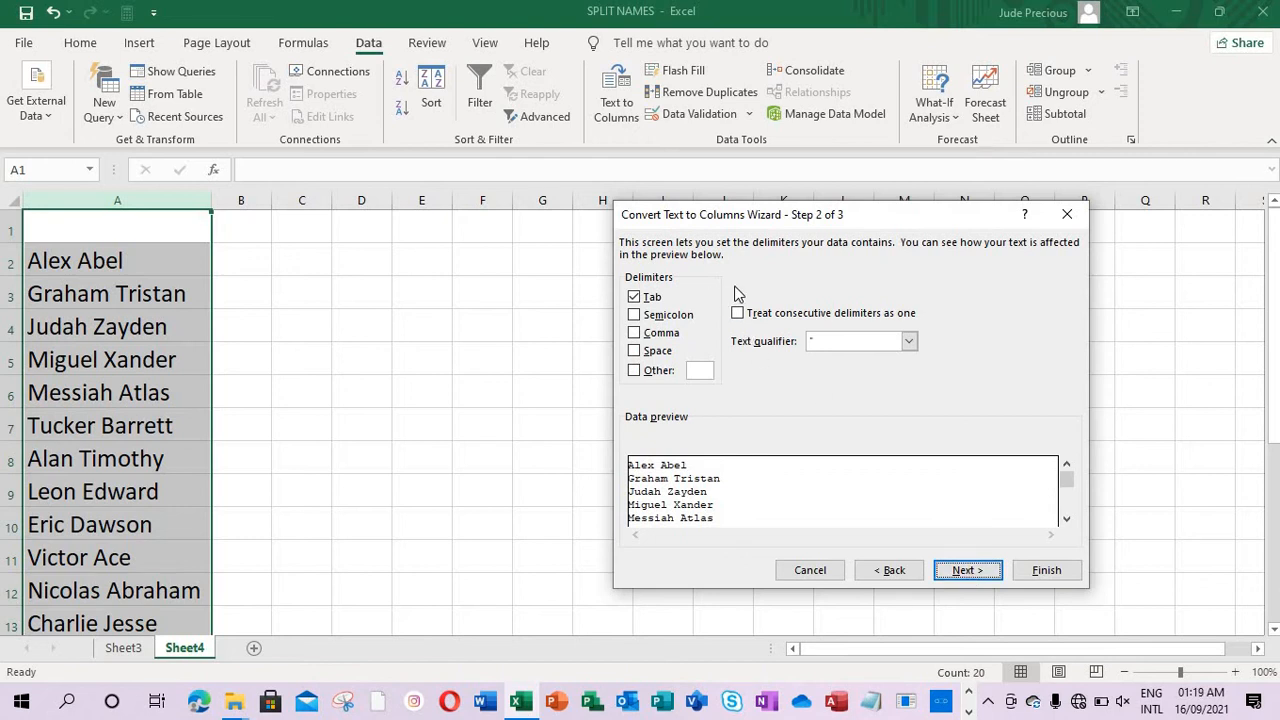
{"action": "left_click", "coordinate": [635, 300]}
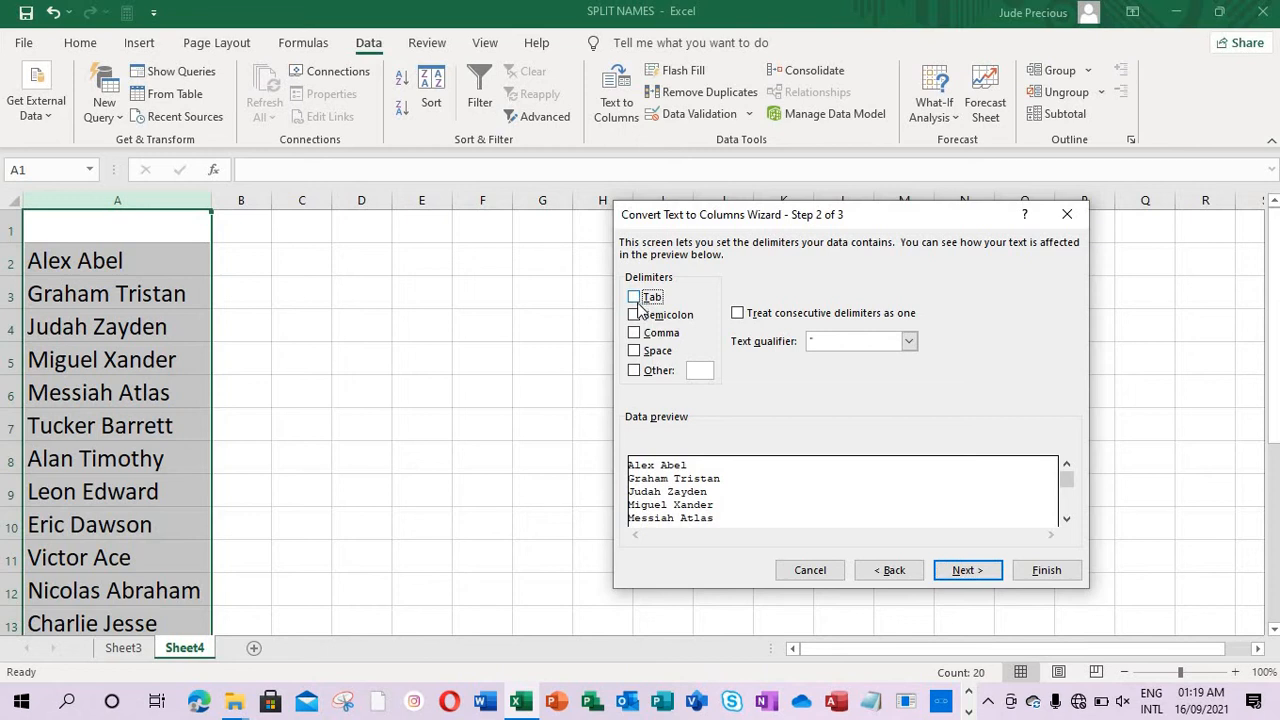
{"action": "left_click", "coordinate": [634, 352]}
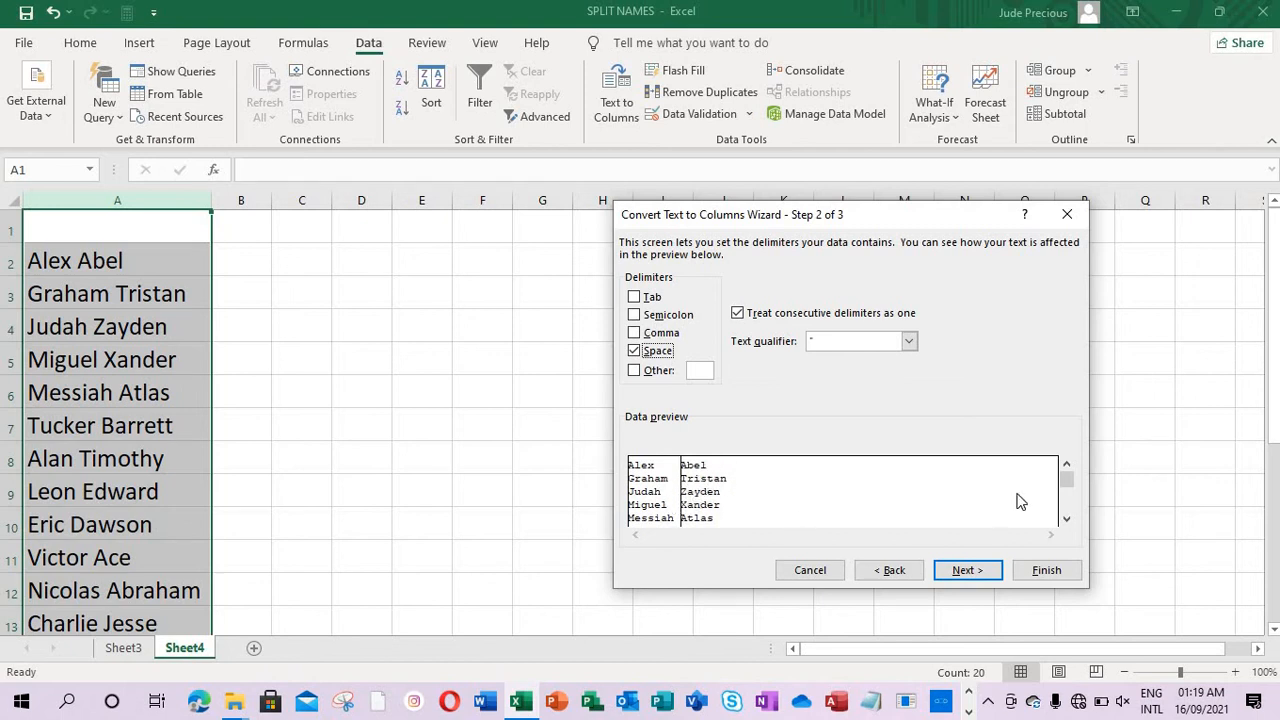
{"action": "scroll", "coordinate": [1020, 502], "scroll_direction": "down", "scroll_amount": 1}
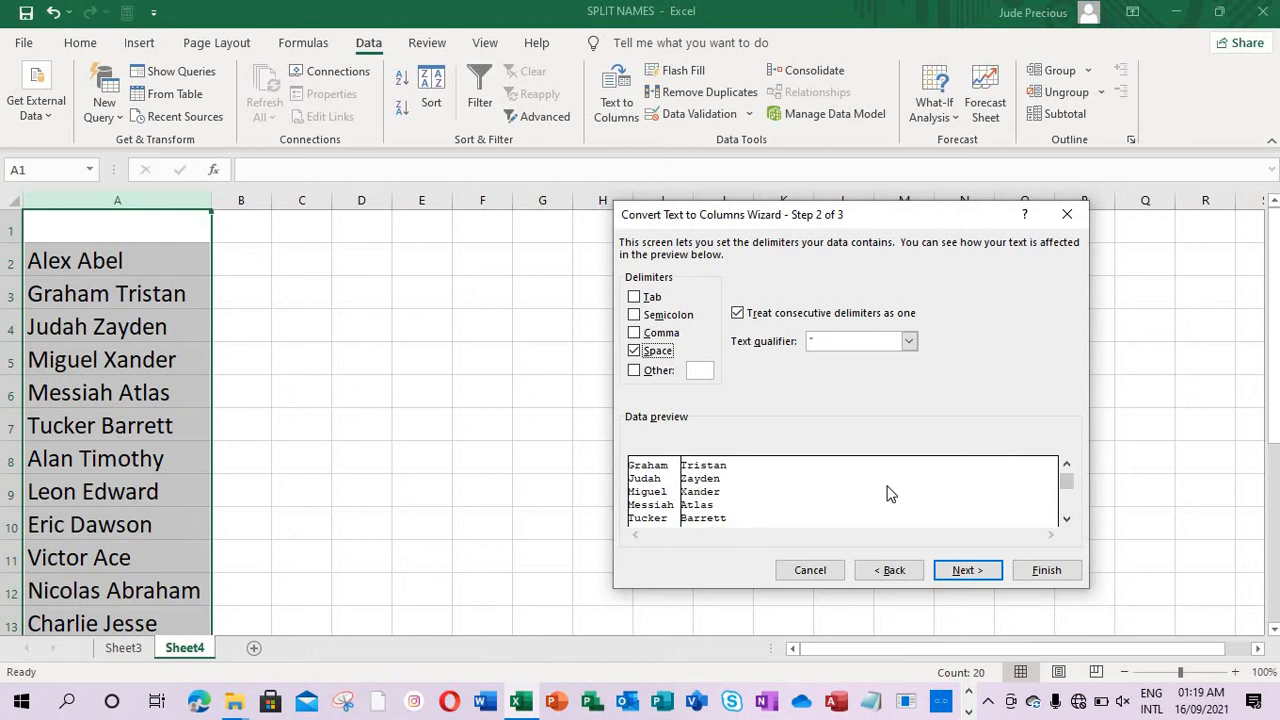
Step: Finish splitting the Sheet4 names using the General column data format and destination $A$1
{"action": "left_click", "coordinate": [968, 570]}
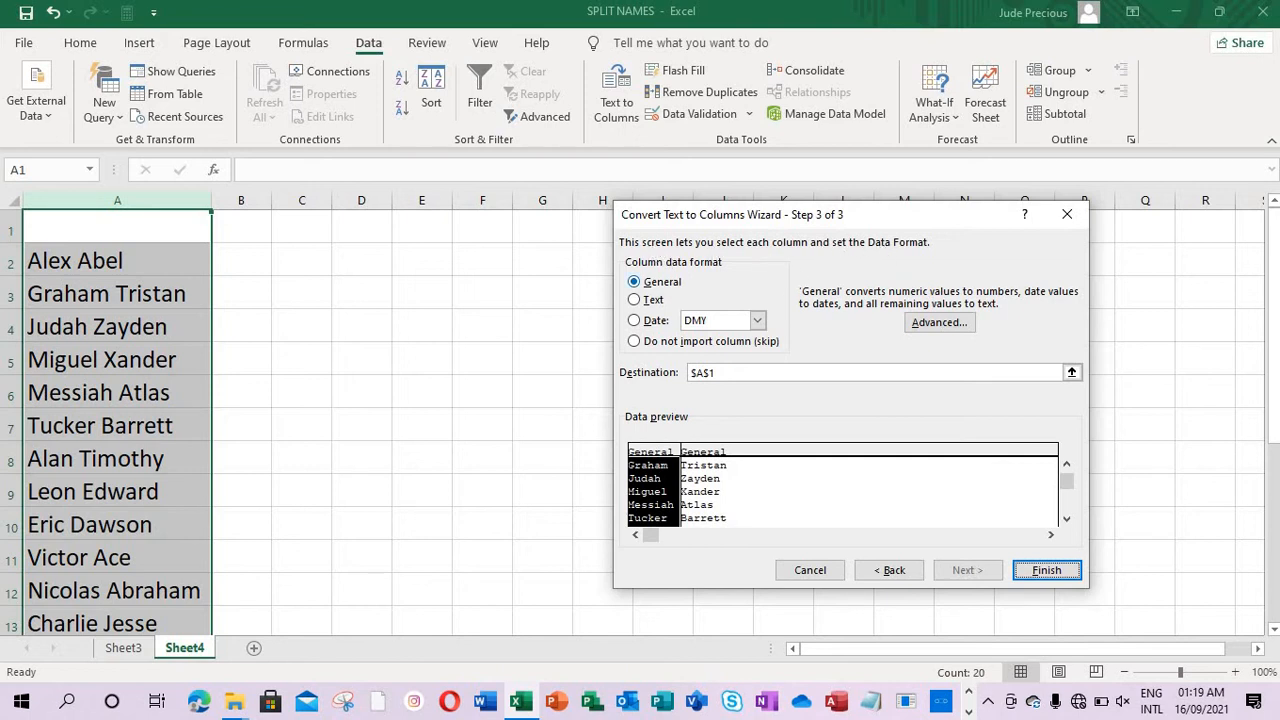
{"action": "left_click", "coordinate": [635, 322]}
{"action": "left_click", "coordinate": [757, 320]}
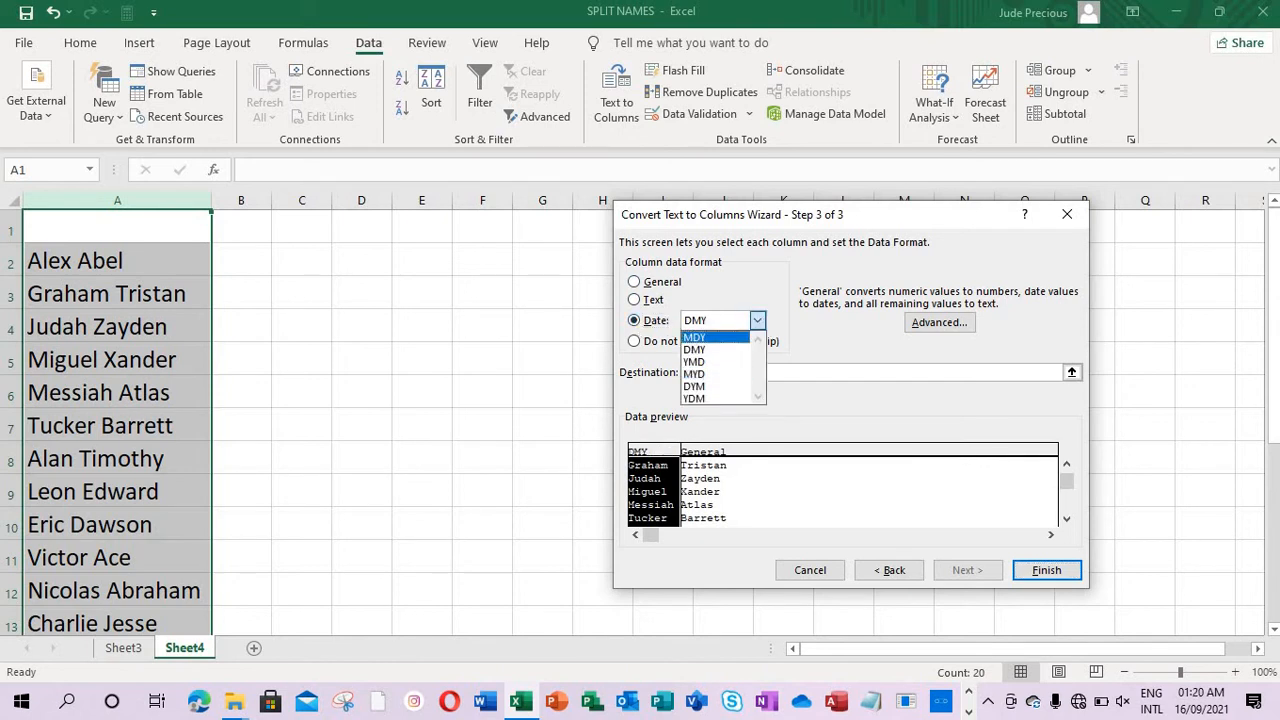
{"action": "left_click", "coordinate": [634, 282]}
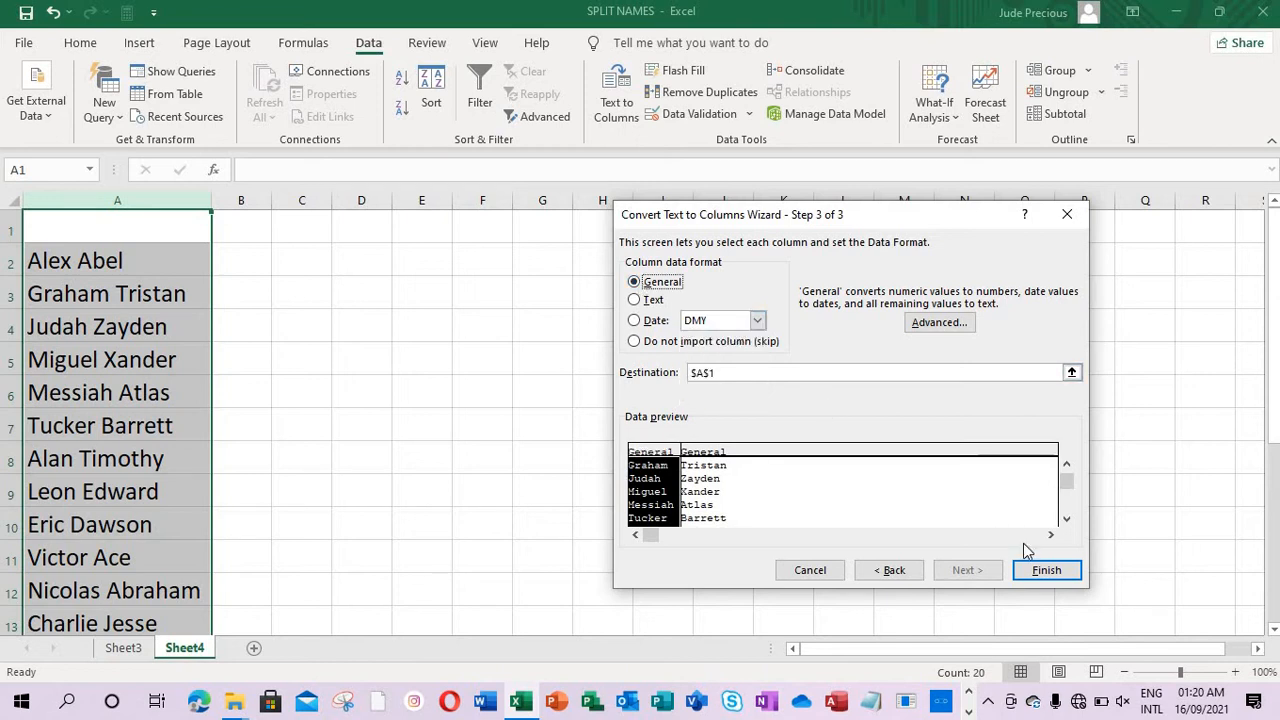
{"action": "left_click", "coordinate": [1045, 569]}
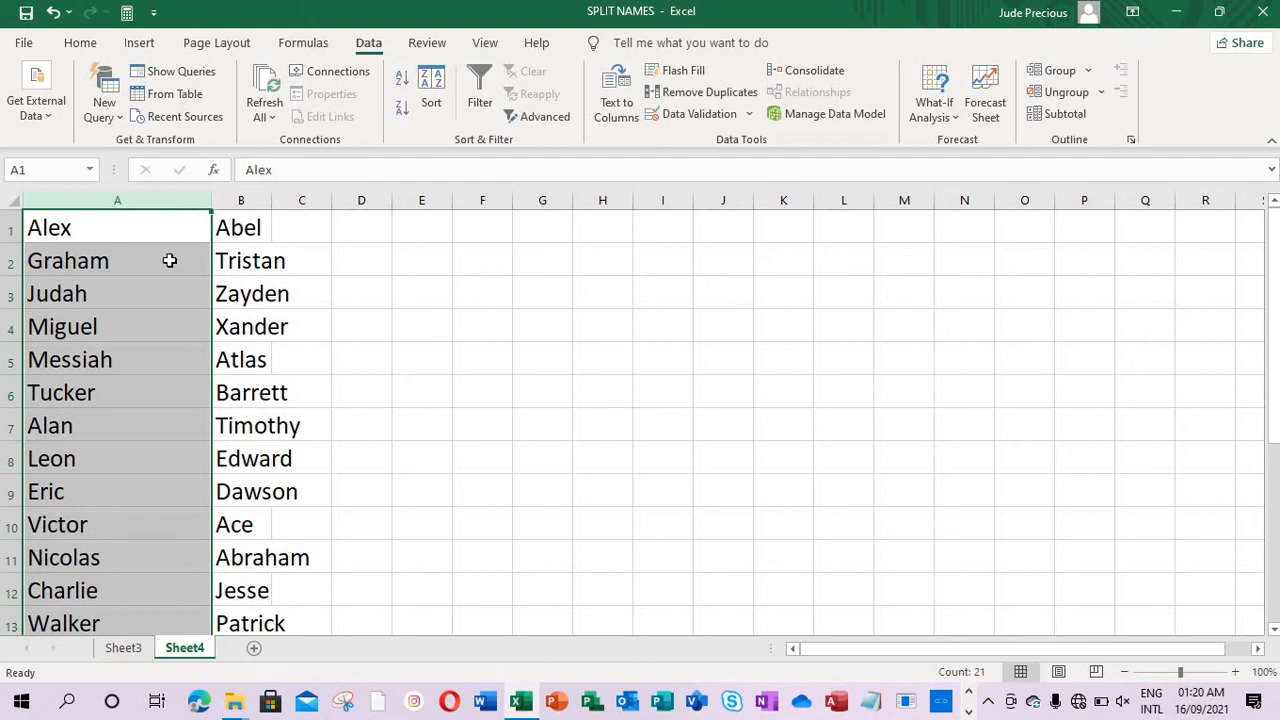
Step: Split column A on Sheet3 with Text to Columns, Delimited by Comma and Space, in General format at $A$1
{"action": "key", "text": "ctrl+Page_Up"}
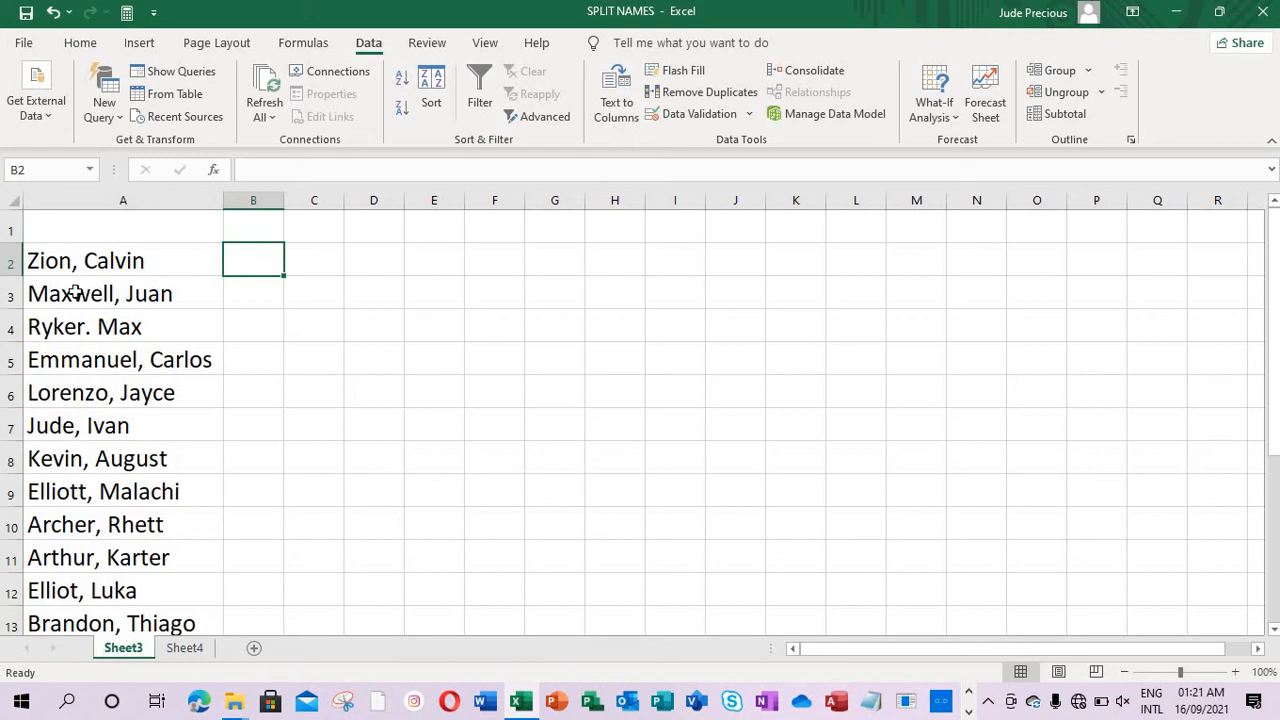
{"action": "left_click", "coordinate": [116, 240]}
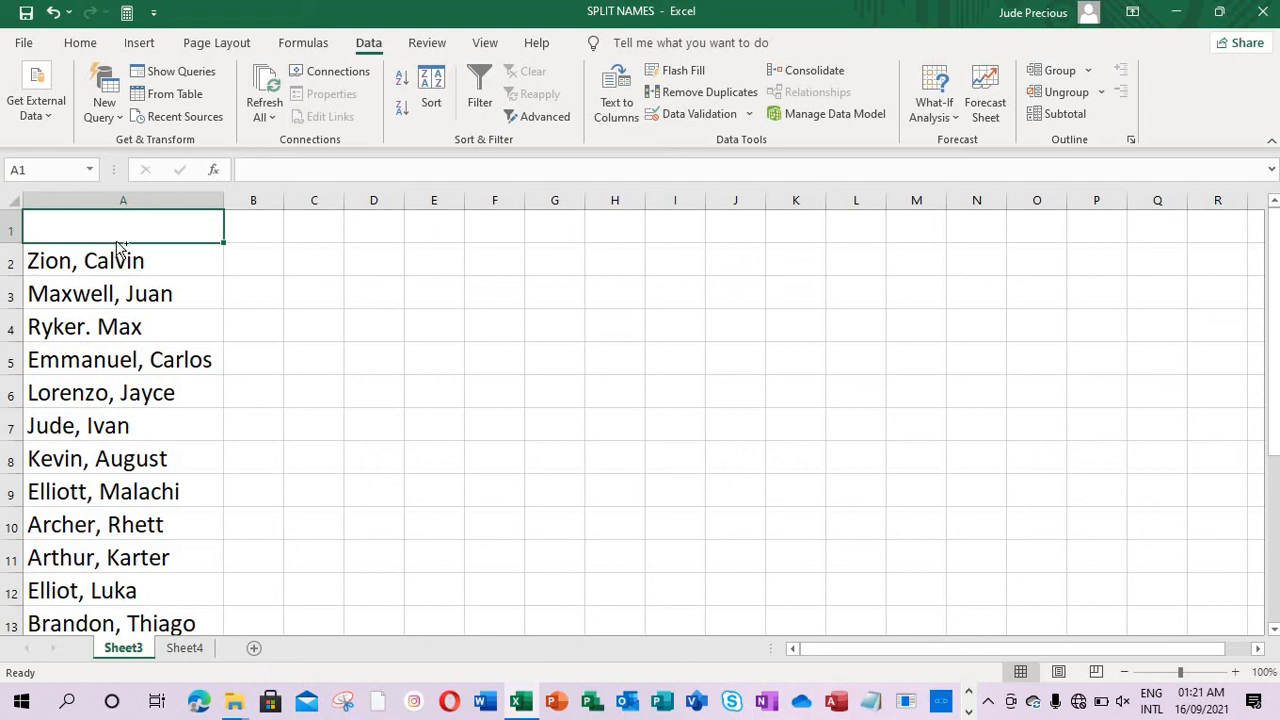
{"action": "key", "text": "ctrl+space"}
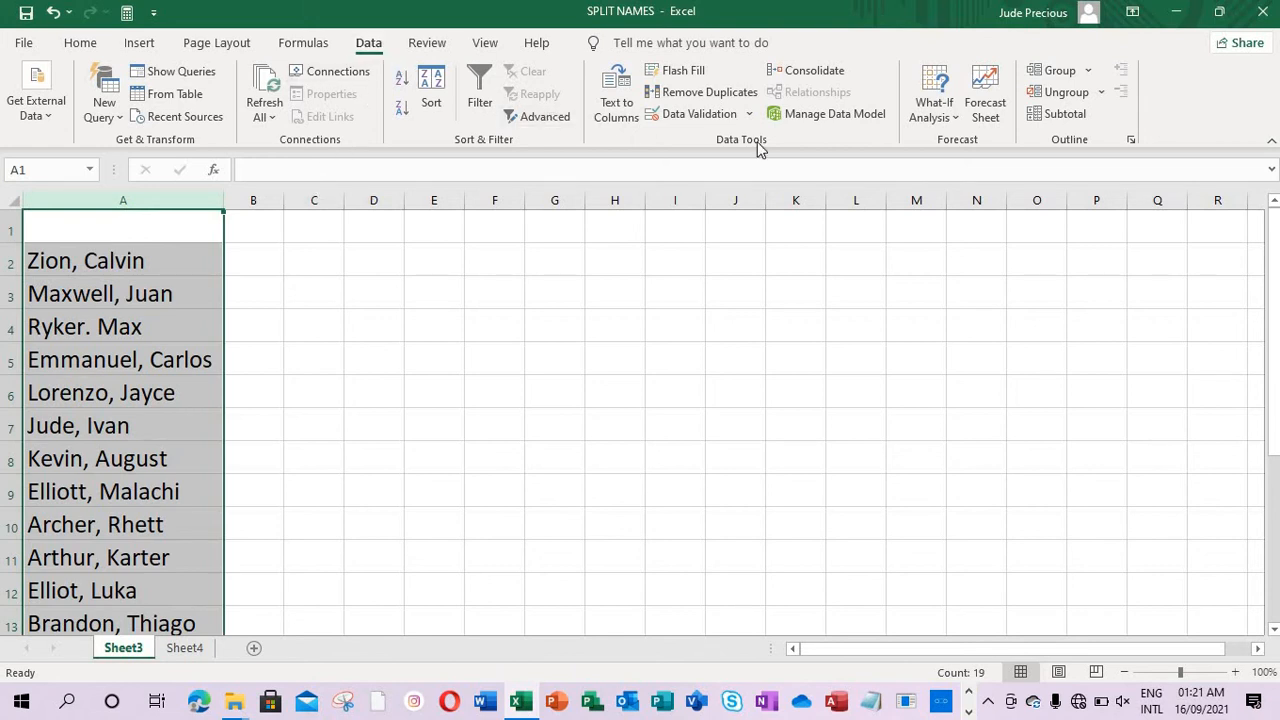
{"action": "left_click", "coordinate": [629, 113]}
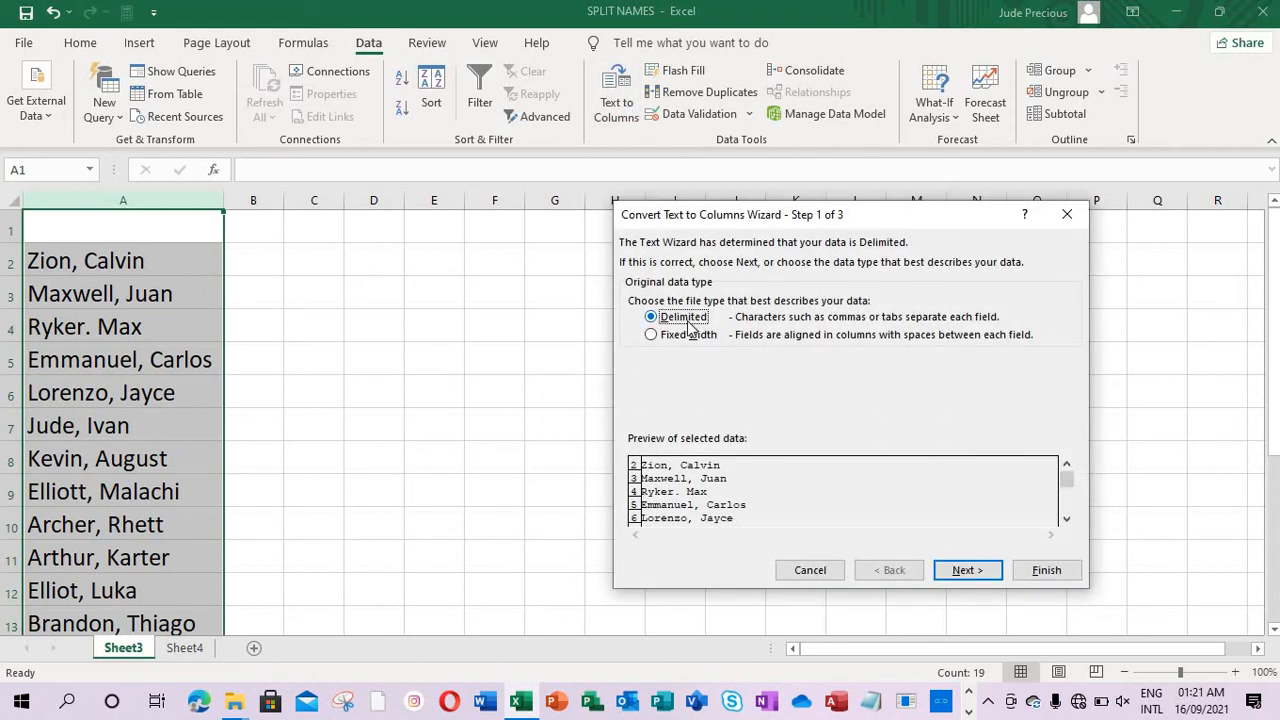
{"action": "left_click", "coordinate": [967, 571]}
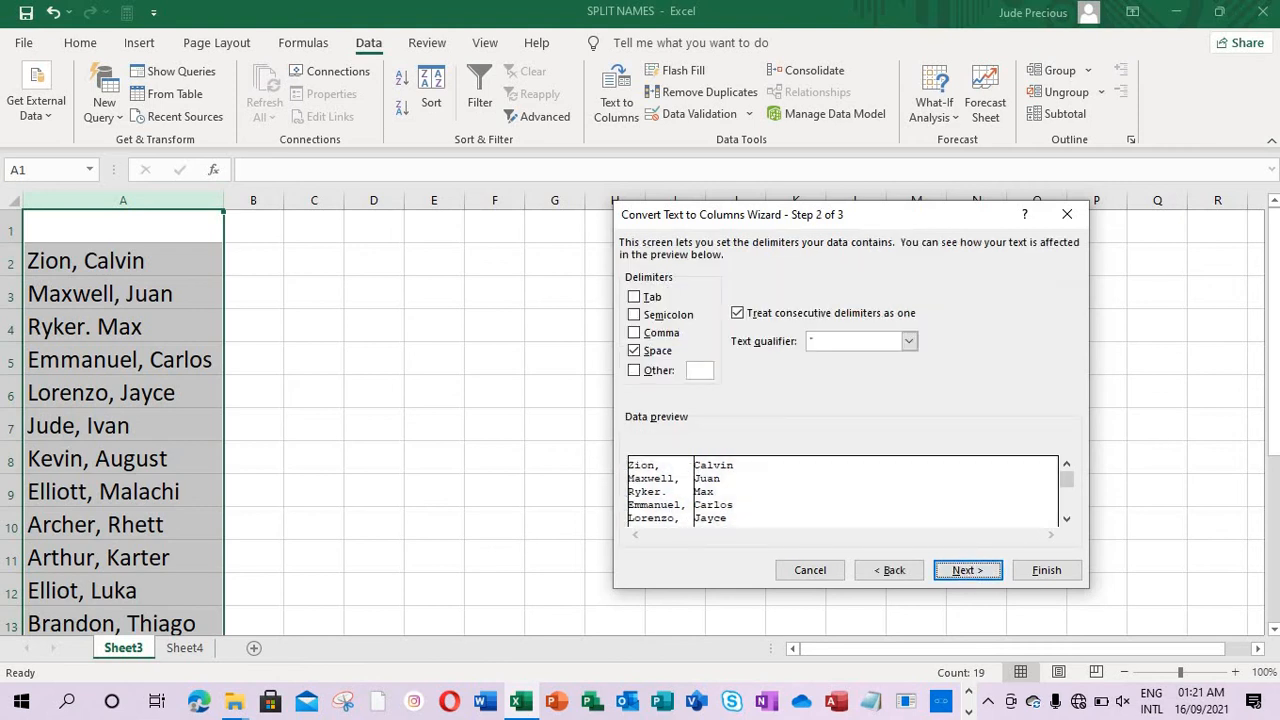
{"action": "left_click", "coordinate": [645, 352]}
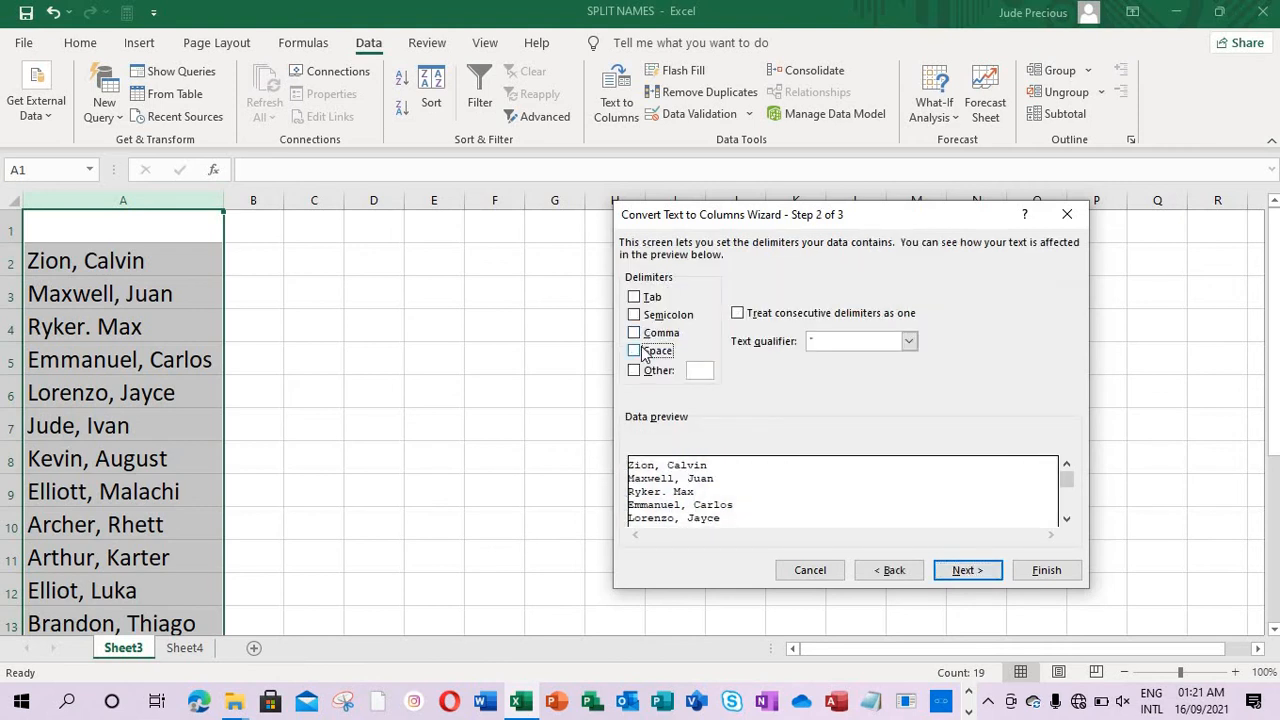
{"action": "left_click", "coordinate": [645, 352]}
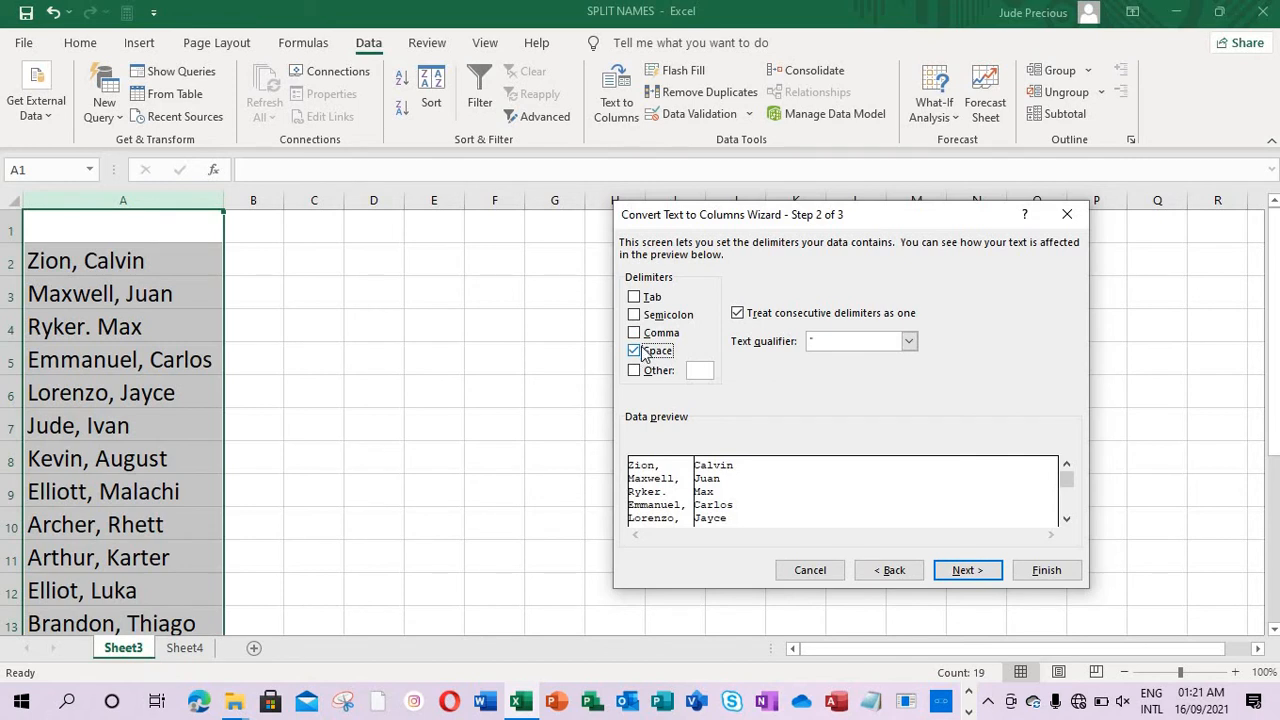
{"action": "left_click", "coordinate": [637, 334]}
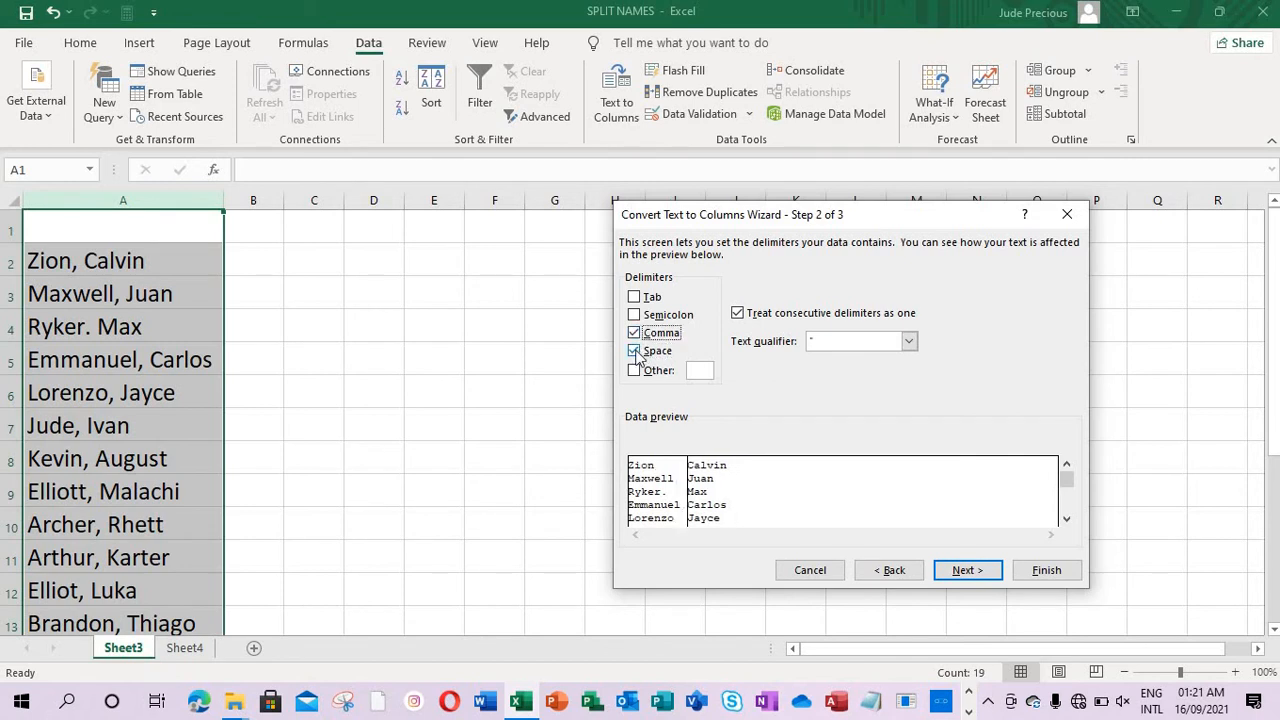
{"action": "left_click", "coordinate": [967, 570]}
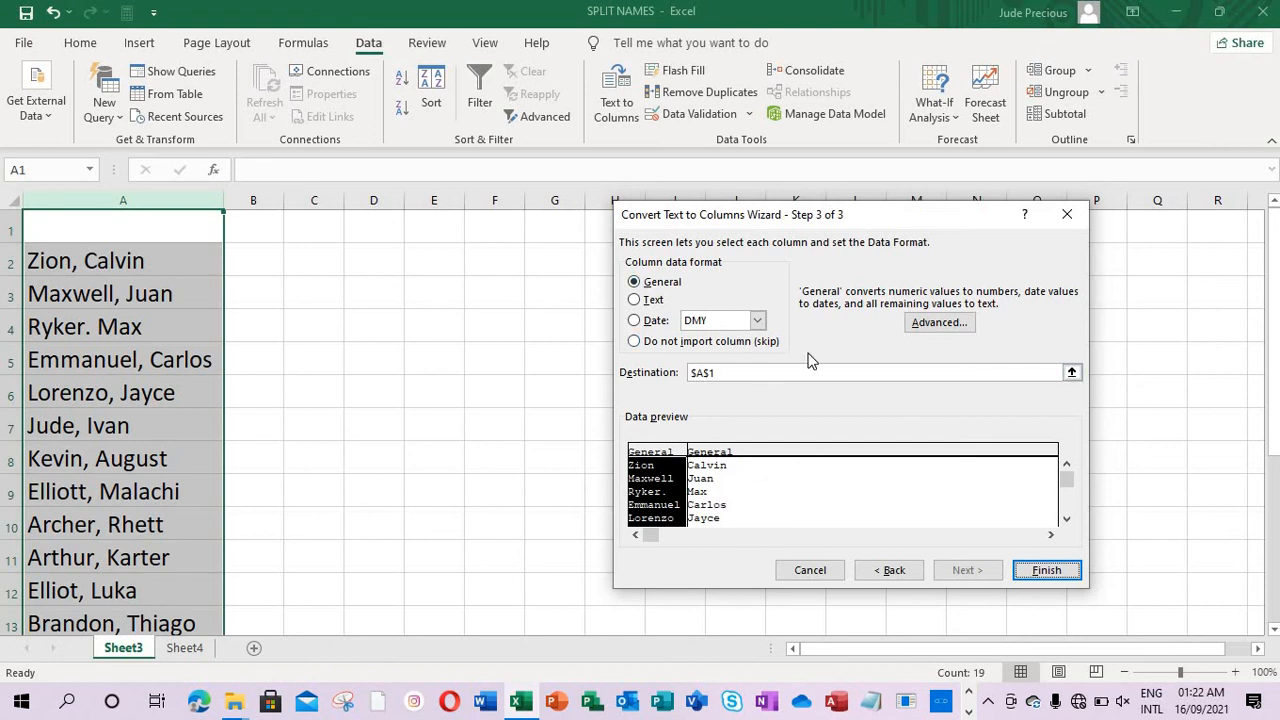
{"action": "left_click", "coordinate": [1047, 572]}
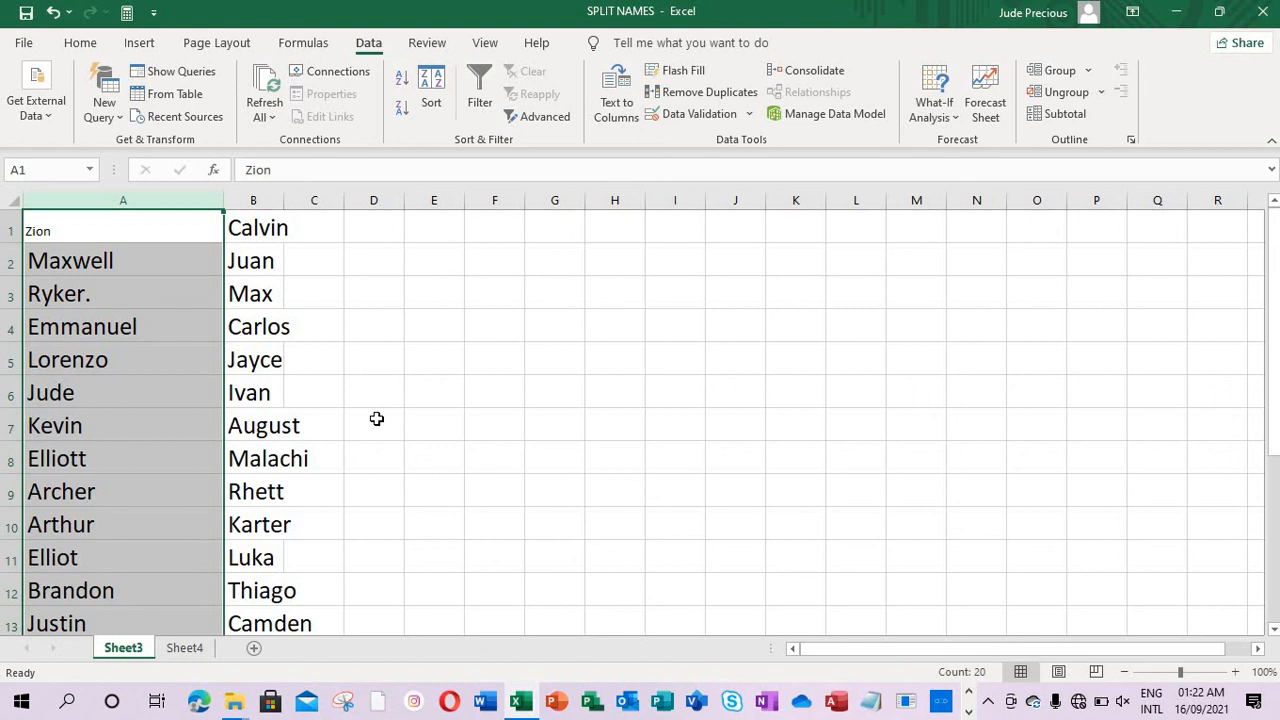
Step: Move the whole of column A on Sheet3 to column C, after the other name column
{"action": "left_click", "coordinate": [314, 260]}
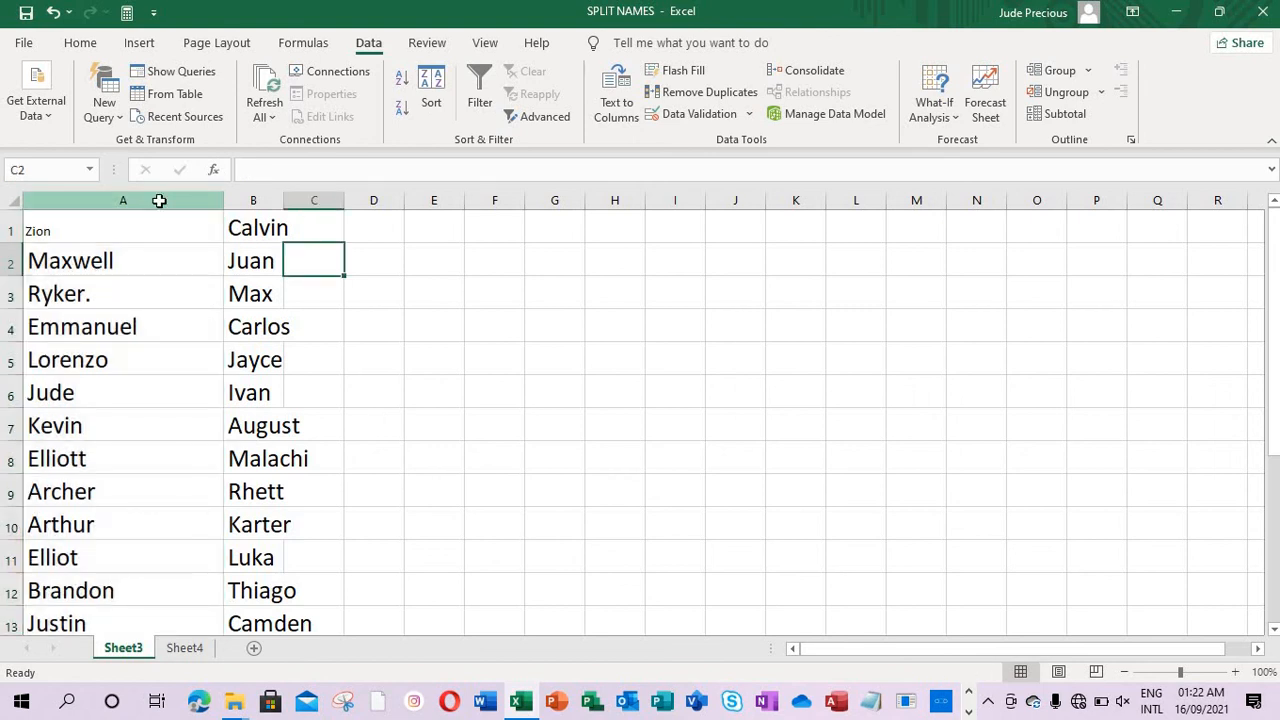
{"action": "left_click", "coordinate": [159, 197]}
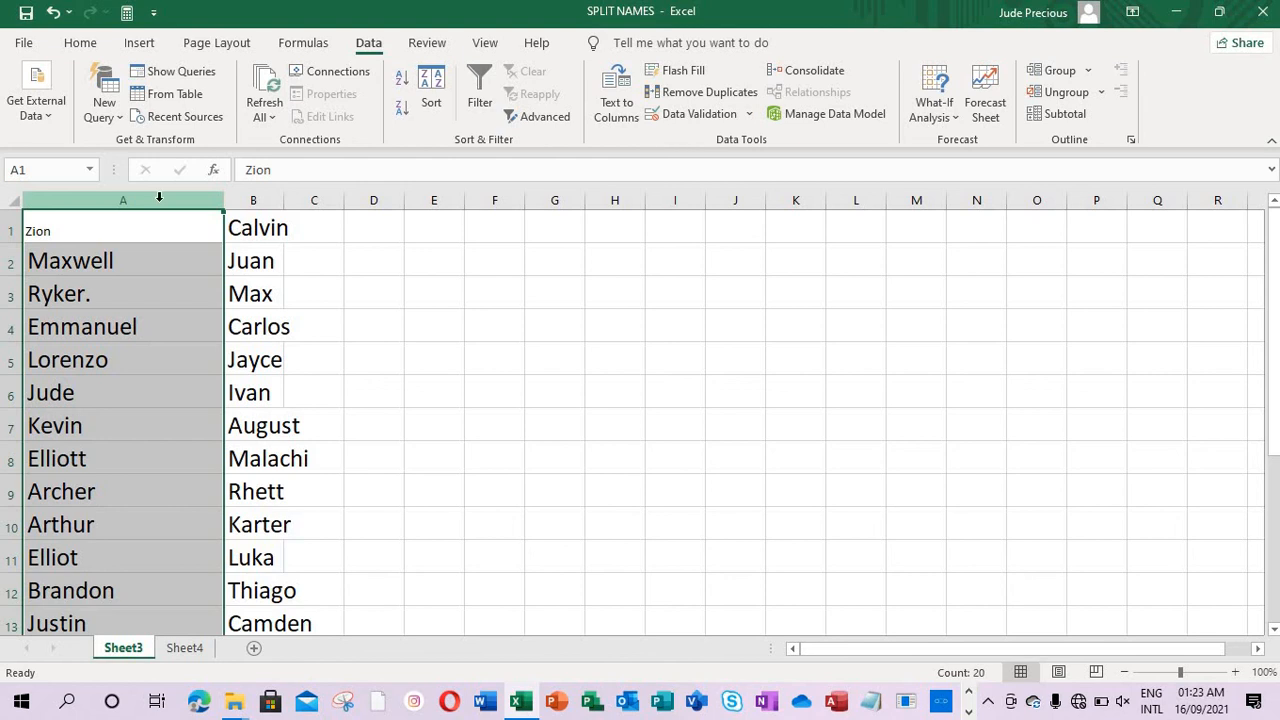
{"action": "key", "text": "ctrl+c"}
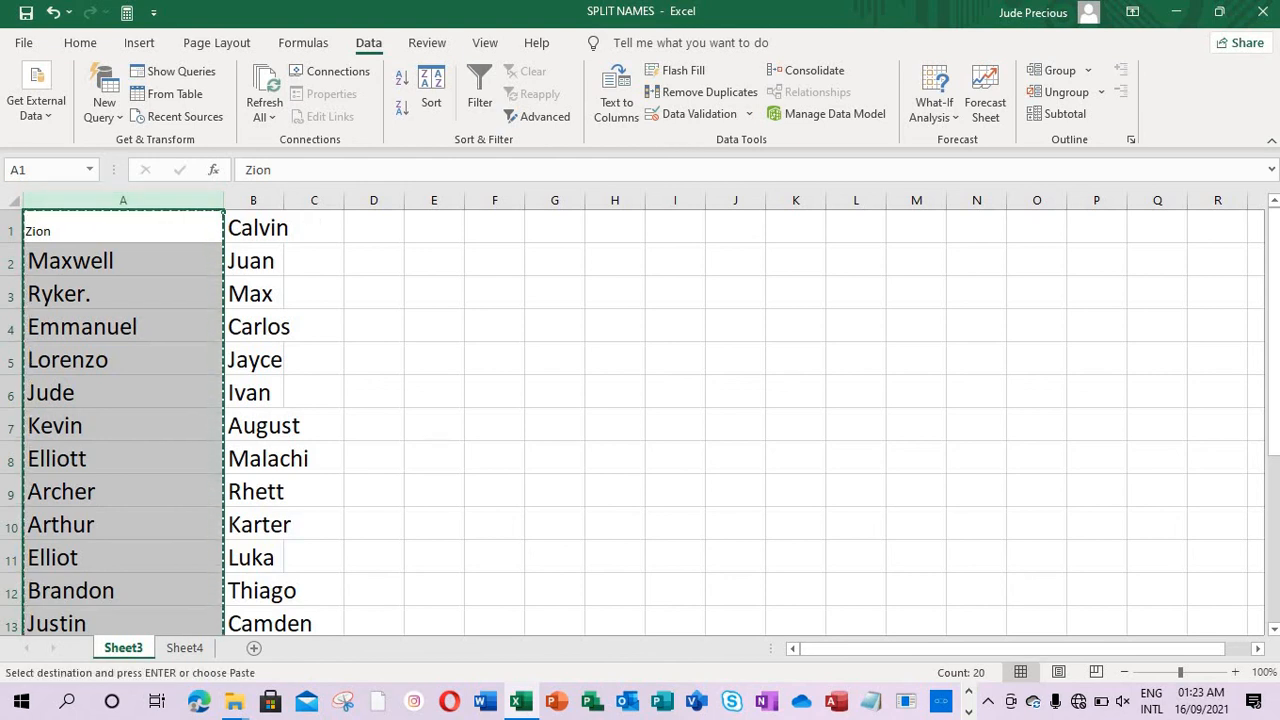
{"action": "left_click", "coordinate": [315, 222]}
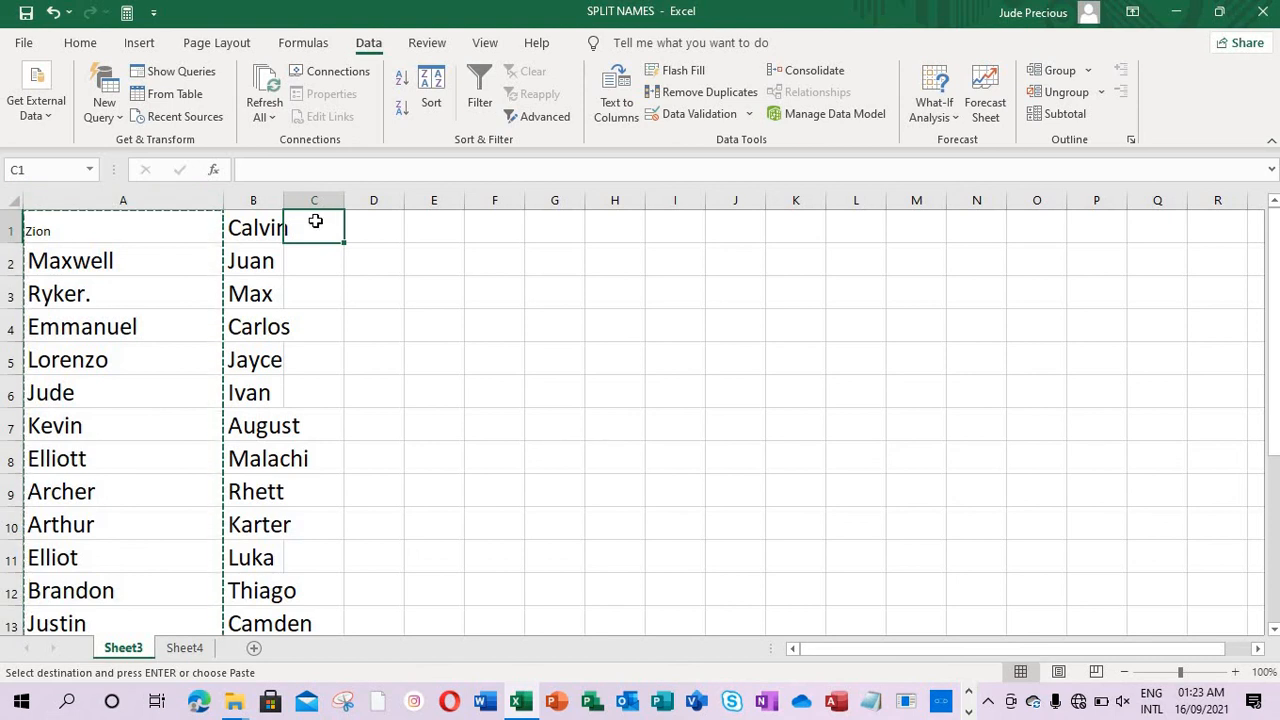
{"action": "key", "text": "ctrl+shift+Down"}
{"action": "key", "text": "ctrl+v"}
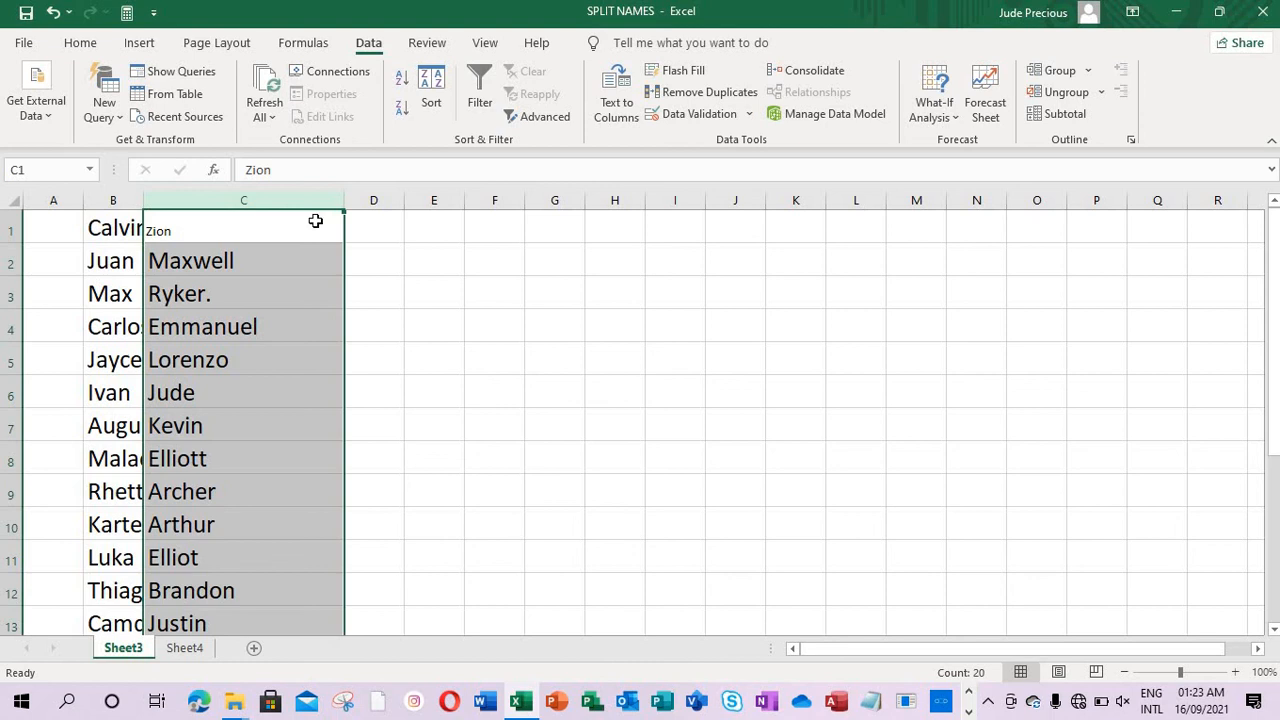
Step: Delete the emptied column A on Sheet3 and autofit the width of the name column that takes its place
{"action": "left_click", "coordinate": [61, 200]}
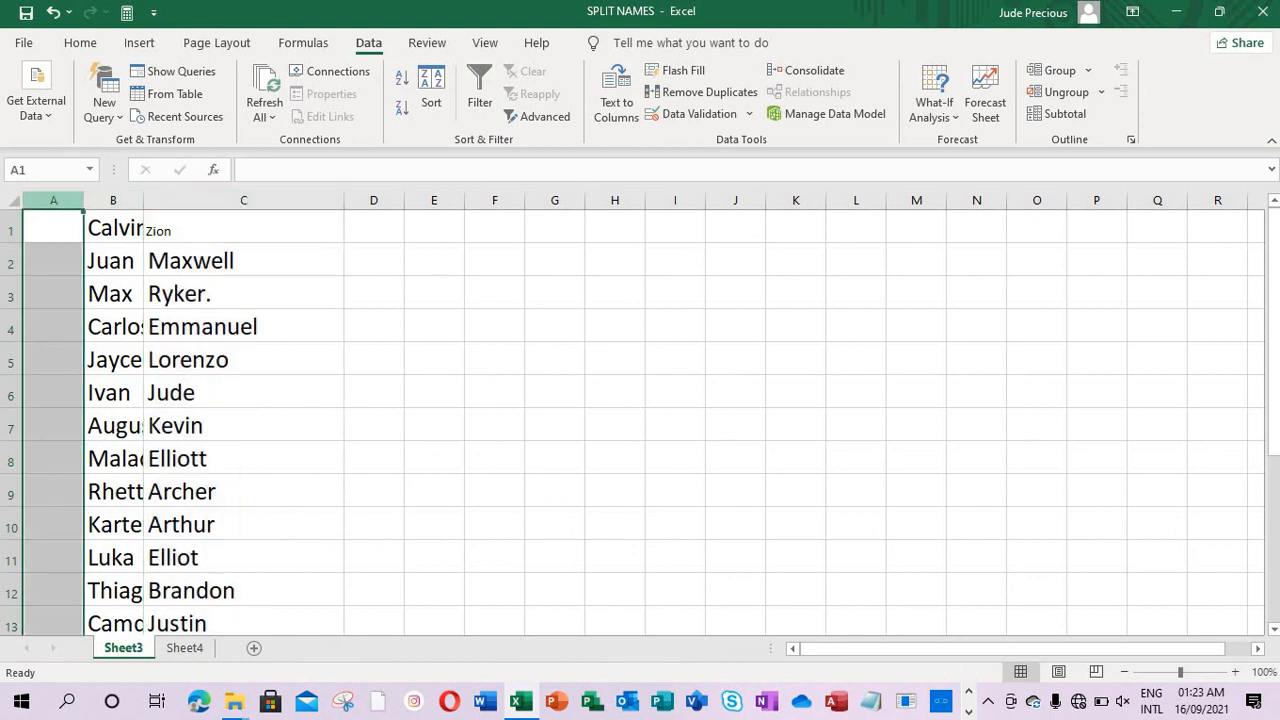
{"action": "right_click", "coordinate": [62, 198]}
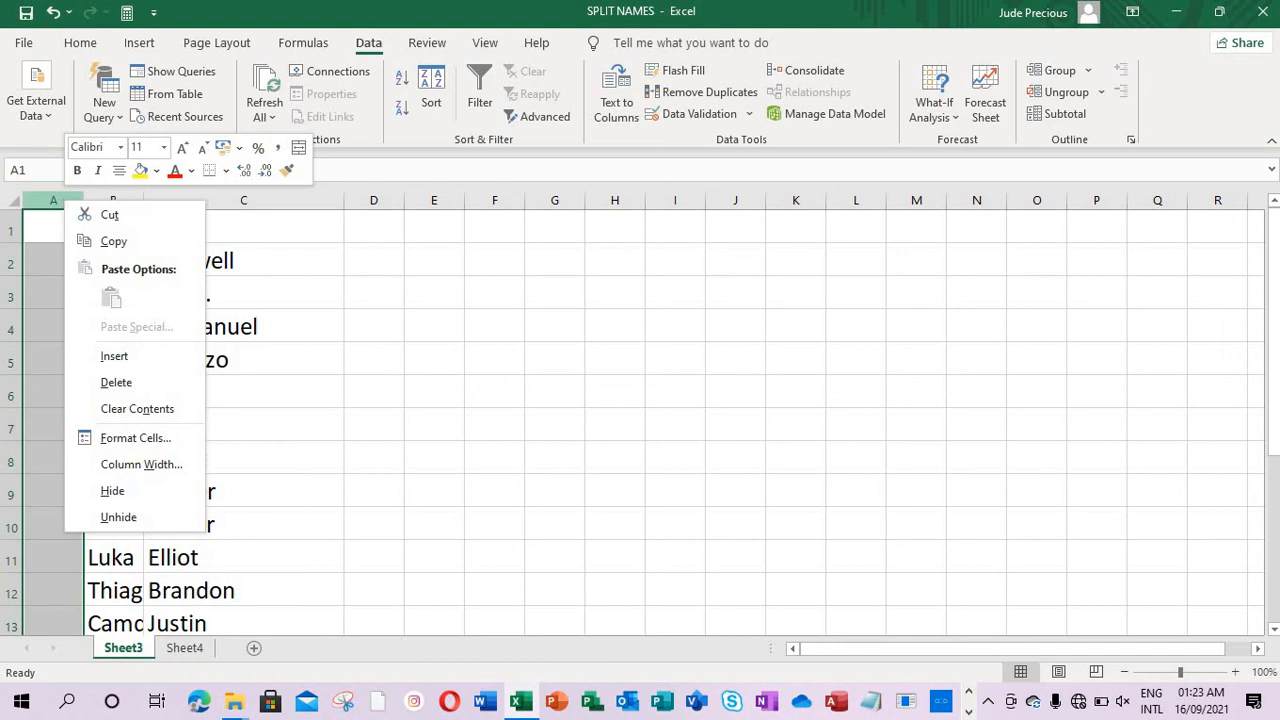
{"action": "left_click", "coordinate": [108, 382]}
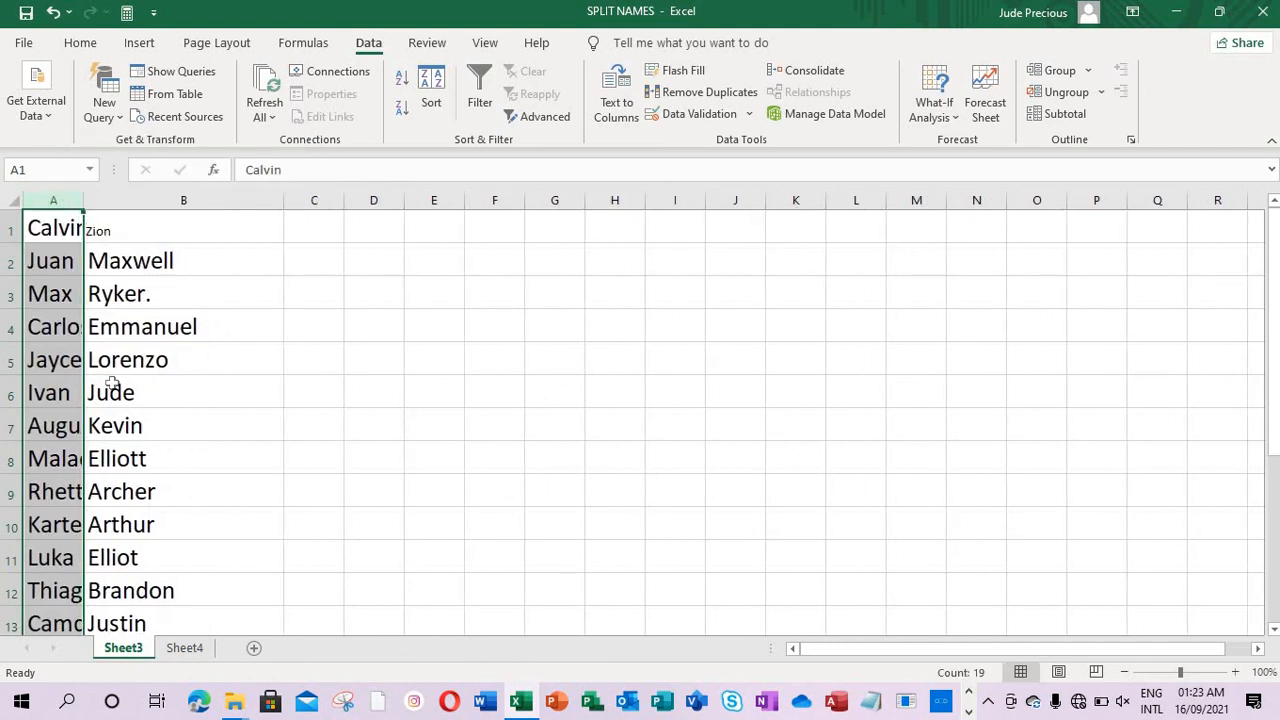
{"action": "double_click", "coordinate": [84, 200]}
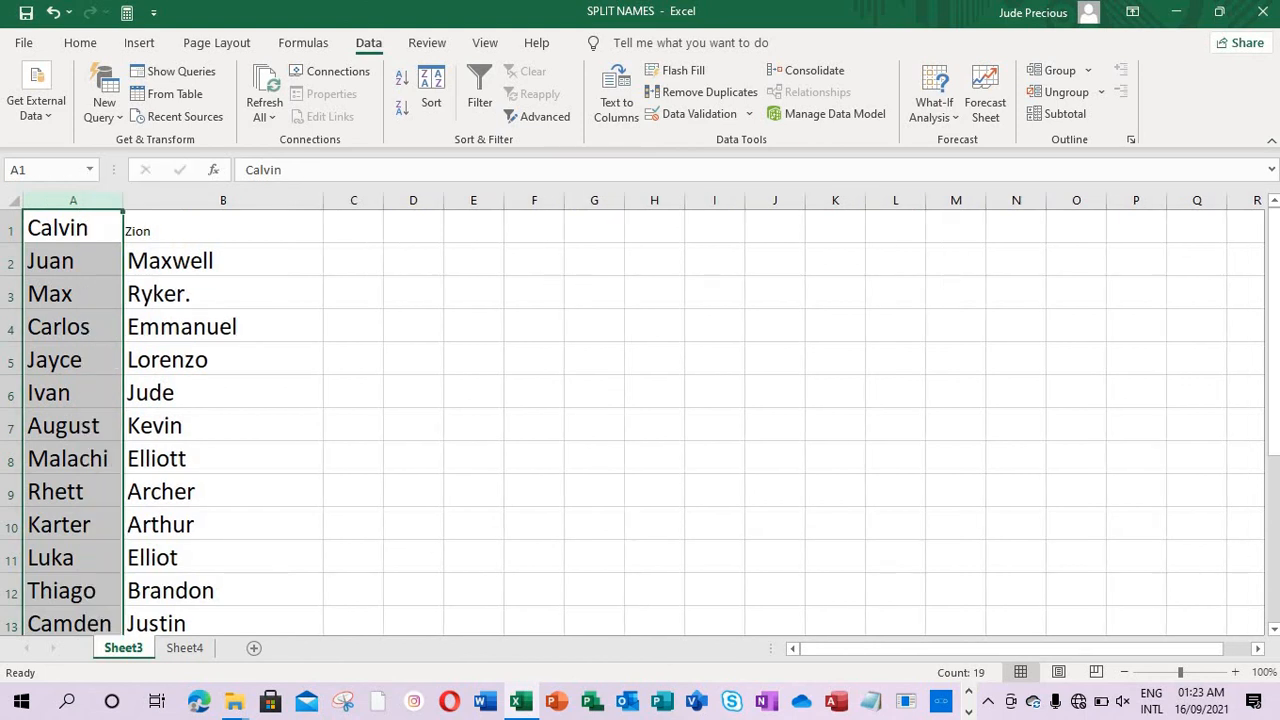